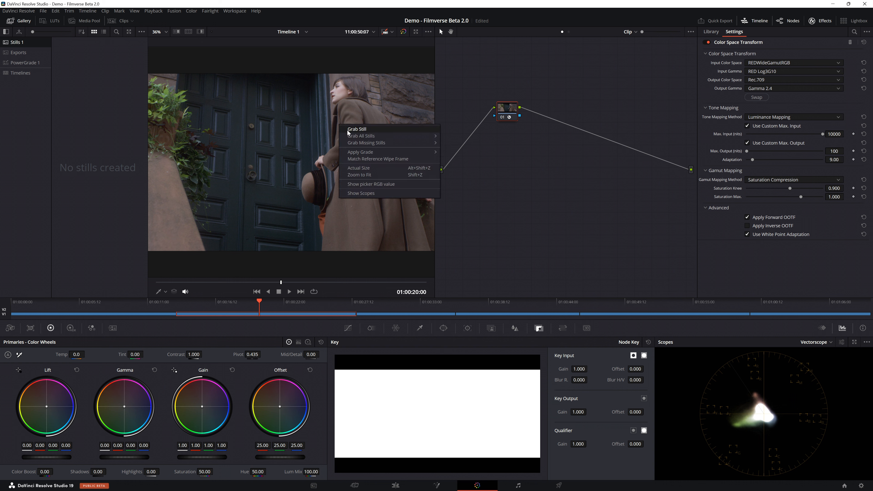
Step: Grab a still of the current frame and label it Rec709
{"action": "left_click", "coordinate": [357, 129]}
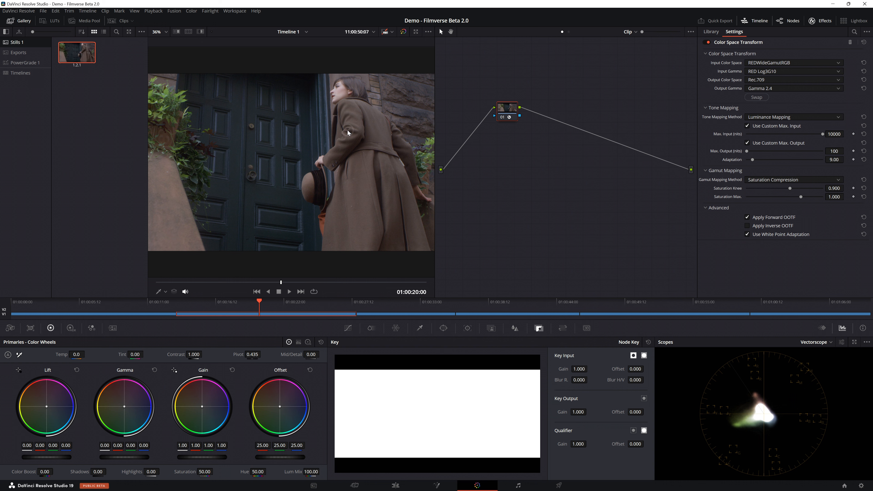
{"action": "left_click", "coordinate": [83, 73]}
{"action": "type", "text": "Rec709"}
{"action": "key", "text": "Return"}
Step: Set both the tone mapping method and the gamut mapping method of the Color Space Transform to None
{"action": "left_click", "coordinate": [864, 117]}
{"action": "left_click", "coordinate": [796, 119]}
{"action": "left_click", "coordinate": [794, 126]}
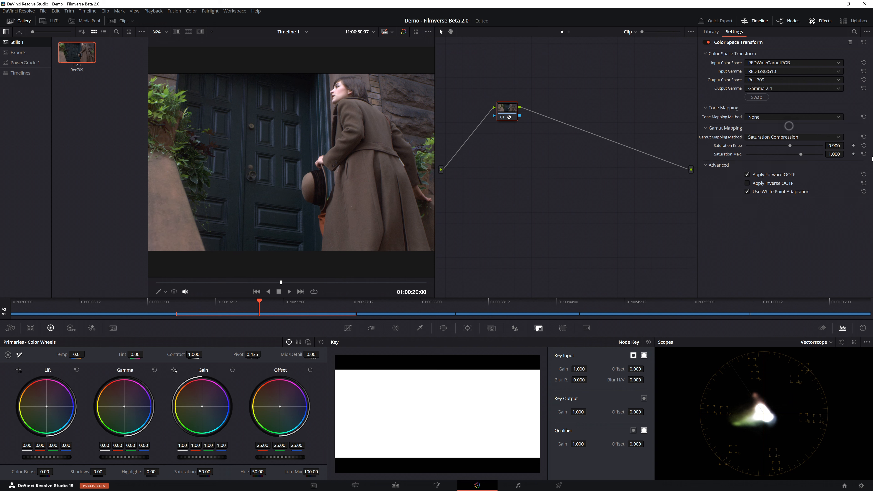
{"action": "left_click", "coordinate": [797, 137]}
{"action": "left_click", "coordinate": [762, 146]}
Step: Set the Color Space Transform's output color space to DaVinci Wide Gamut and its output gamma to DaVinci Intermediate
{"action": "left_click", "coordinate": [759, 80]}
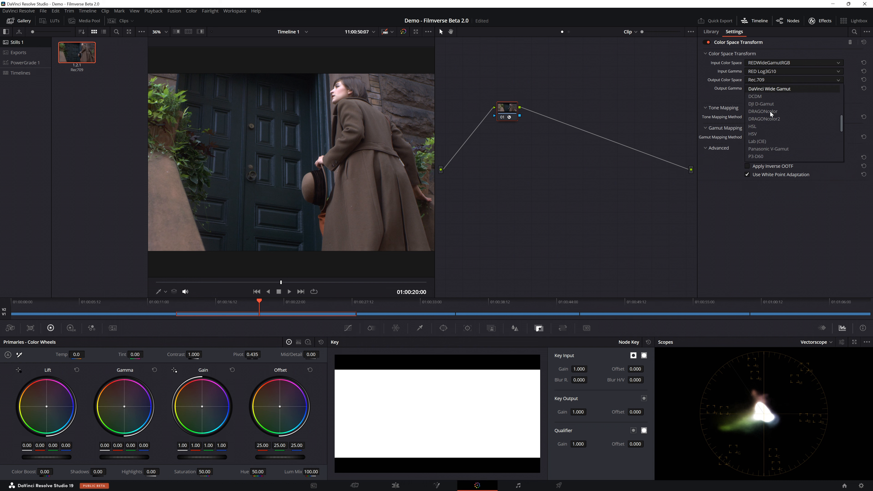
{"action": "left_click", "coordinate": [769, 89]}
{"action": "left_click", "coordinate": [763, 88]}
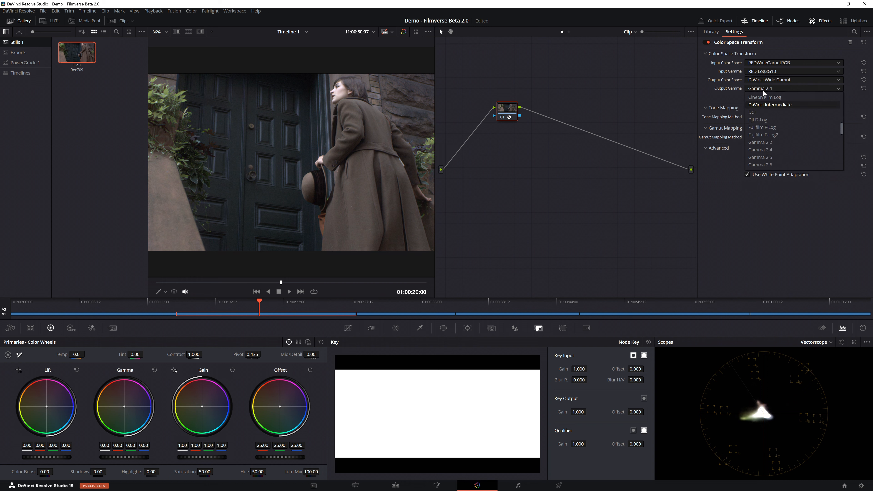
{"action": "left_click", "coordinate": [770, 105]}
Step: Add a serial node after the Color Space Transform node
{"action": "right_click", "coordinate": [505, 114]}
{"action": "mouse_move", "coordinate": [544, 146]}
{"action": "left_click", "coordinate": [615, 147]}
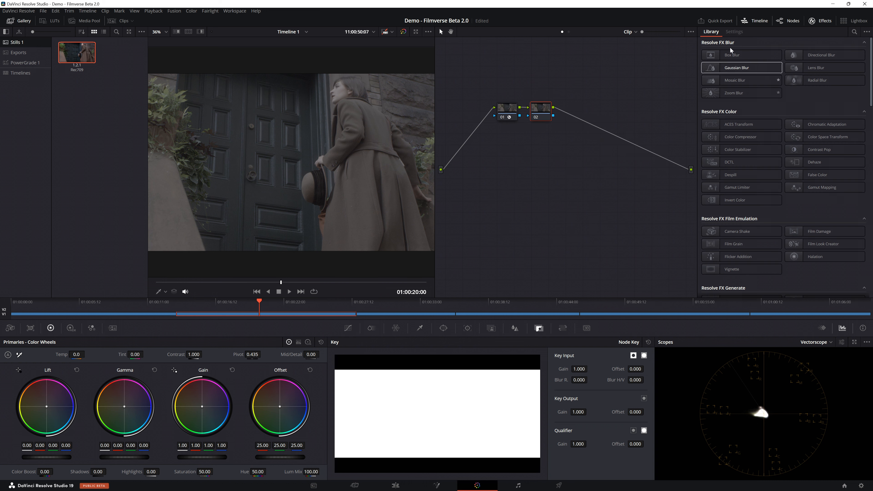
Step: Apply the DCTL effect to node 02, labelled filmverse, and load the filmverse 2.0 - beta DCTL
{"action": "left_click", "coordinate": [854, 31]}
{"action": "type", "text": "DCTL"}
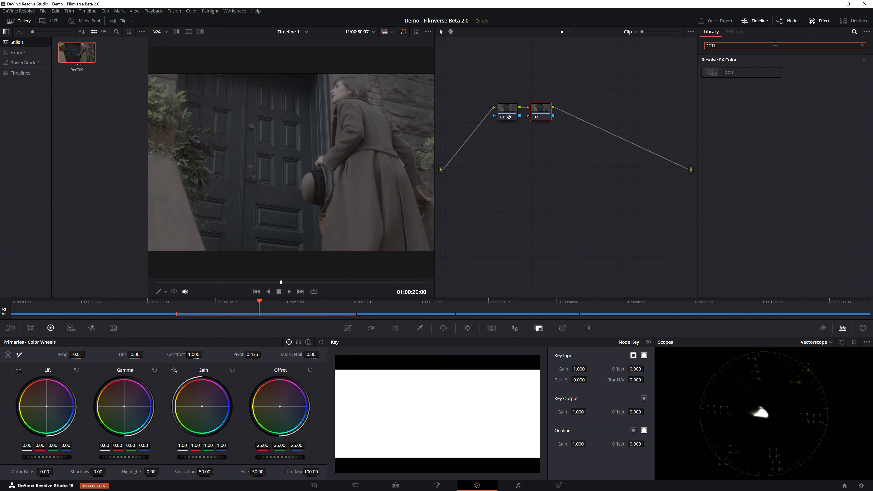
{"action": "left_click_drag", "start_coordinate": [739, 72], "coordinate": [543, 113]}
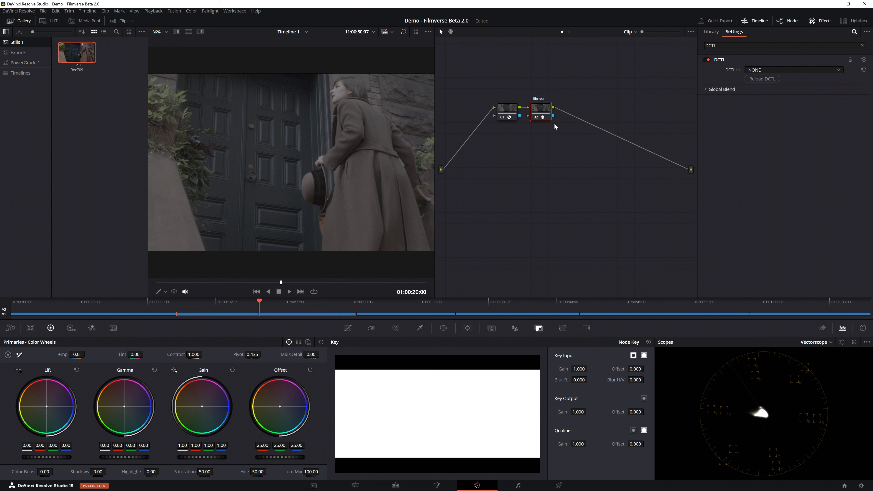
{"action": "left_click", "coordinate": [754, 70]}
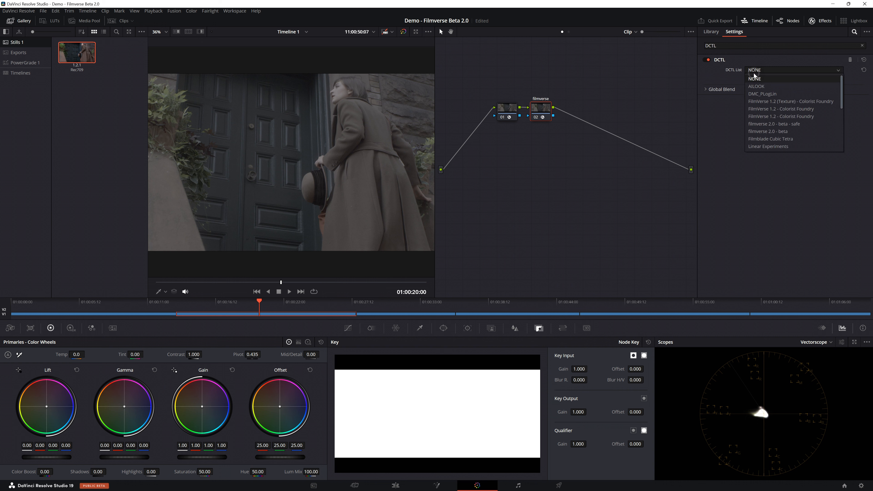
{"action": "left_click", "coordinate": [776, 131]}
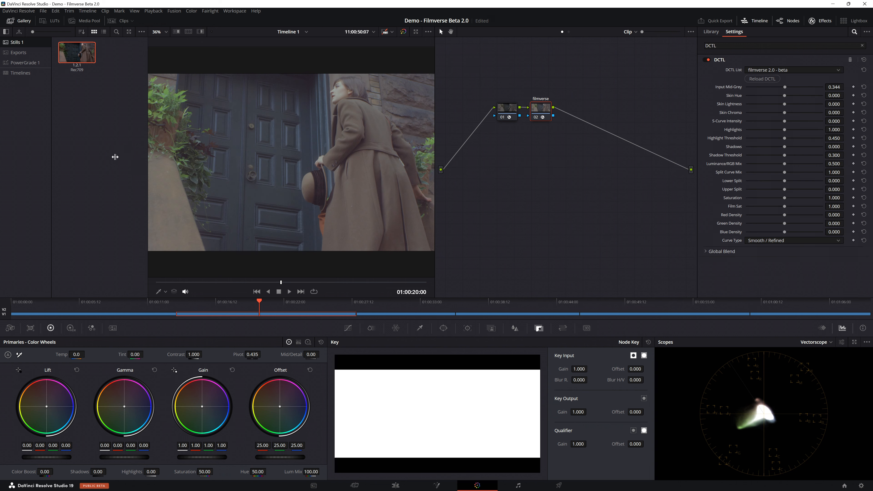
Step: Add a serial node after the filmverse node and apply the Rec709 Kodak 2383 D65 film look LUT to it
{"action": "left_click", "coordinate": [20, 21]}
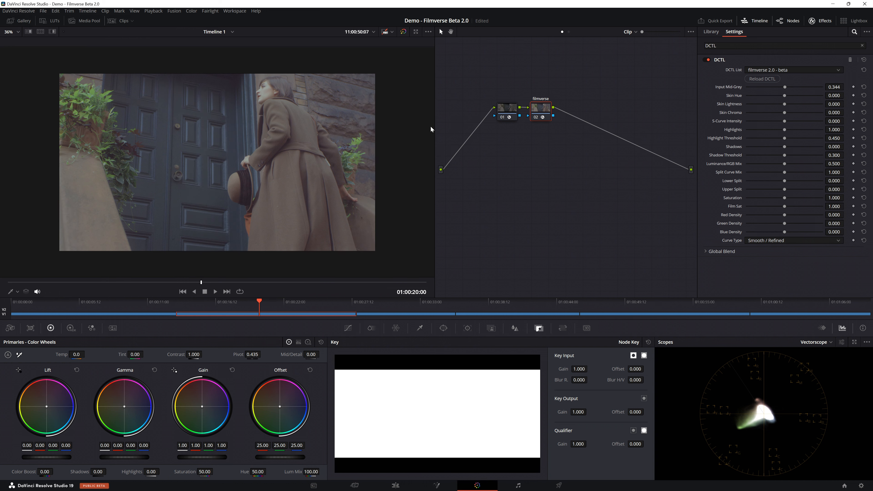
{"action": "left_click", "coordinate": [17, 31]}
{"action": "left_click", "coordinate": [14, 52]}
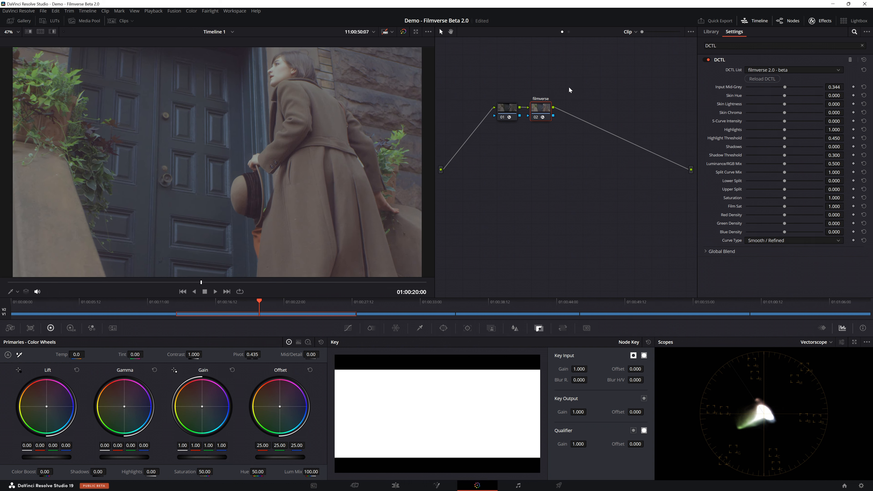
{"action": "right_click", "coordinate": [541, 112]}
{"action": "mouse_move", "coordinate": [591, 141]}
{"action": "left_click", "coordinate": [649, 145]}
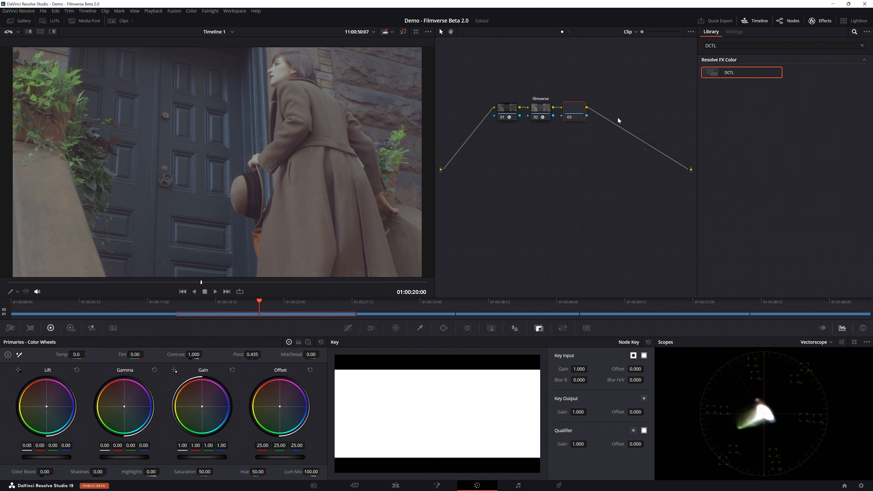
{"action": "left_click", "coordinate": [50, 21]}
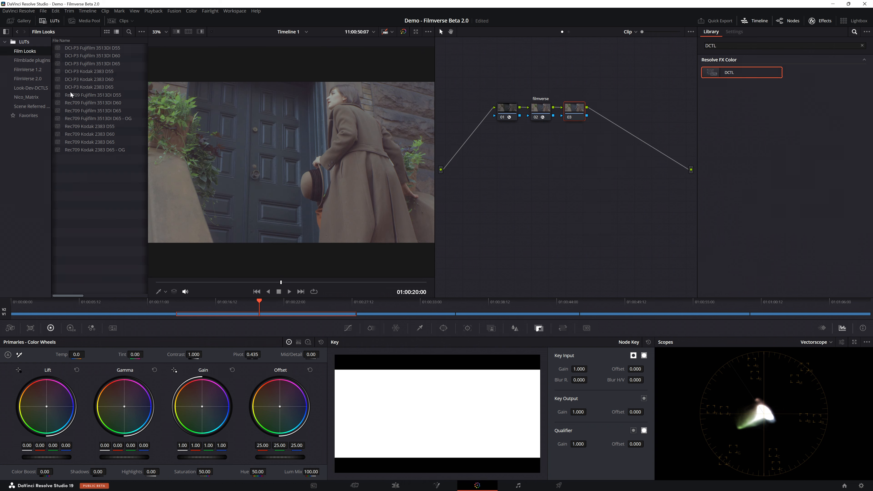
{"action": "double_click", "coordinate": [102, 143]}
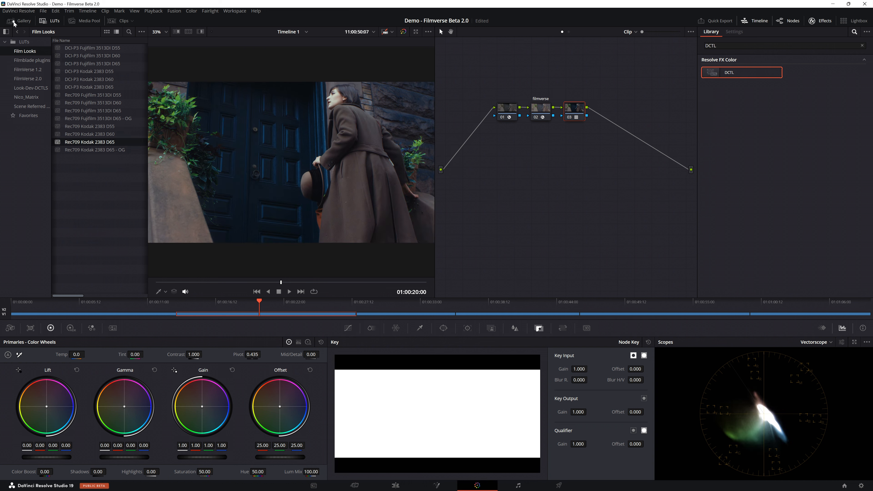
Step: Compare the current grade with the Rec709 still in a full-screen split view, and return to the single image
{"action": "left_click", "coordinate": [20, 21]}
{"action": "left_click", "coordinate": [189, 32]}
{"action": "left_click", "coordinate": [178, 42]}
{"action": "left_click", "coordinate": [183, 111]}
{"action": "key", "text": "ctrl+f"}
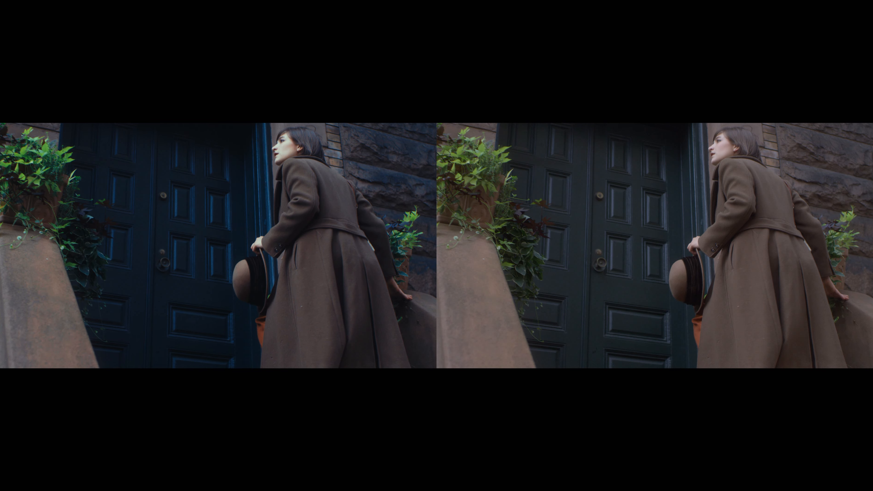
{"action": "key", "text": "Escape"}
{"action": "left_click", "coordinate": [185, 33]}
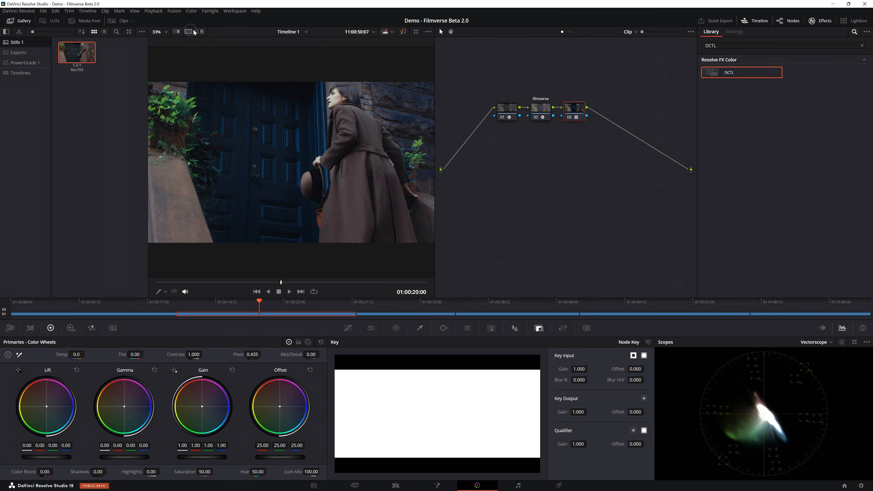
Step: Show the waveform scope and lower the filmverse node's Highlights to 0.608 and Shadows to -0.322
{"action": "left_click", "coordinate": [541, 108]}
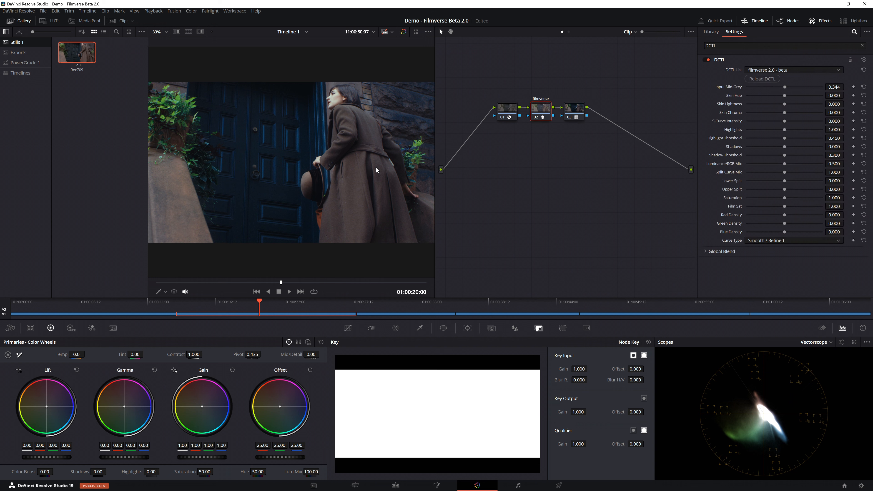
{"action": "left_click", "coordinate": [809, 342]}
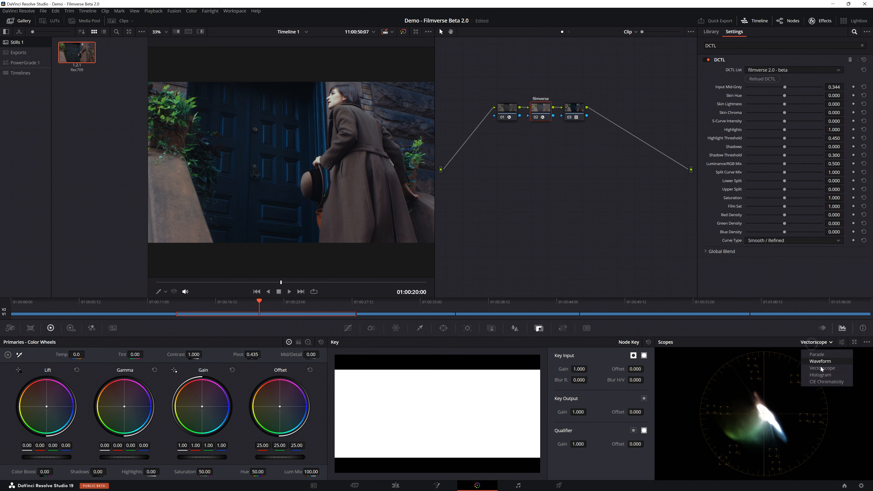
{"action": "left_click", "coordinate": [819, 367]}
{"action": "left_click", "coordinate": [816, 347]}
{"action": "left_click", "coordinate": [820, 354]}
{"action": "left_click_drag", "start_coordinate": [781, 129], "coordinate": [761, 146]}
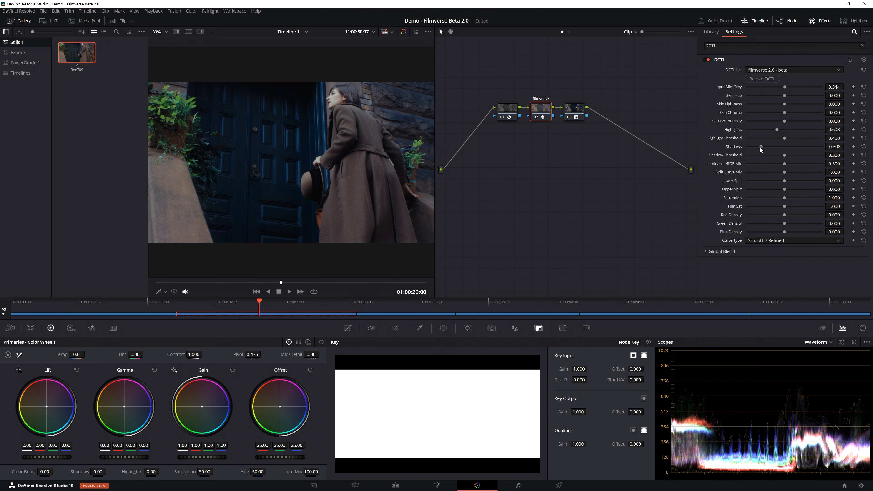
{"action": "left_click_drag", "start_coordinate": [280, 282], "coordinate": [272, 282]}
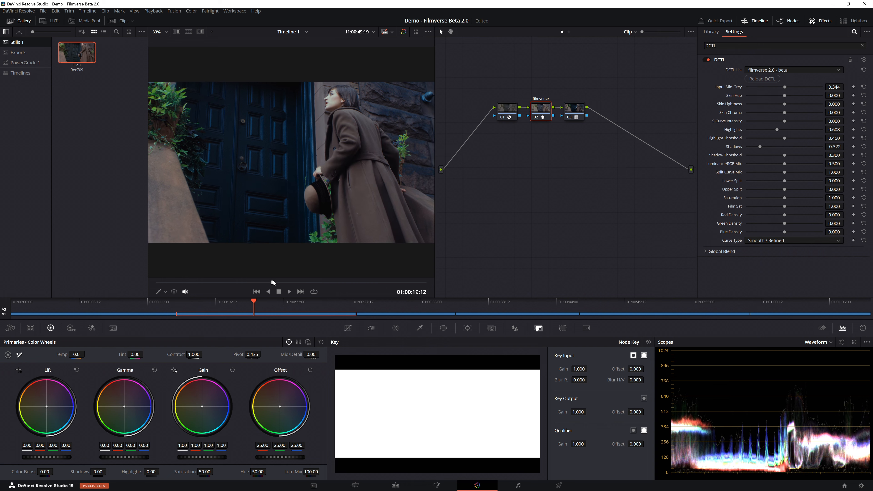
Step: Move the LUT node further along and insert a serial node between it and the filmverse node
{"action": "left_click_drag", "start_coordinate": [574, 110], "coordinate": [607, 110]}
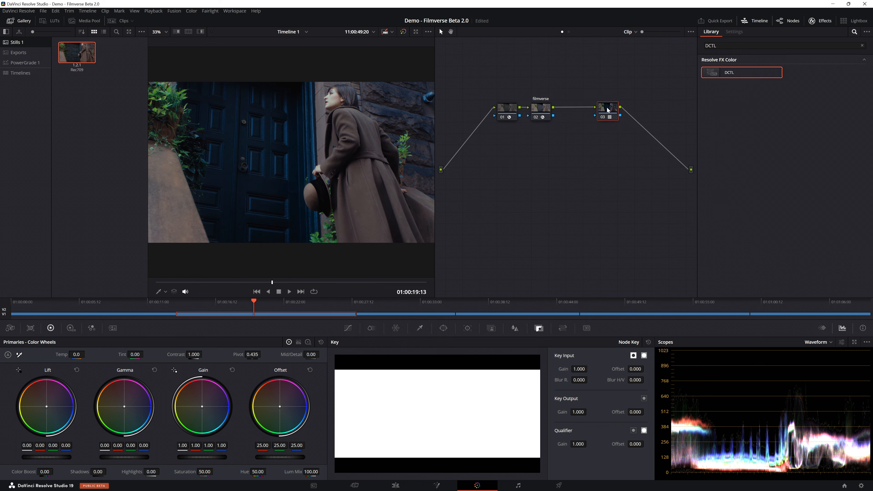
{"action": "left_click", "coordinate": [534, 113]}
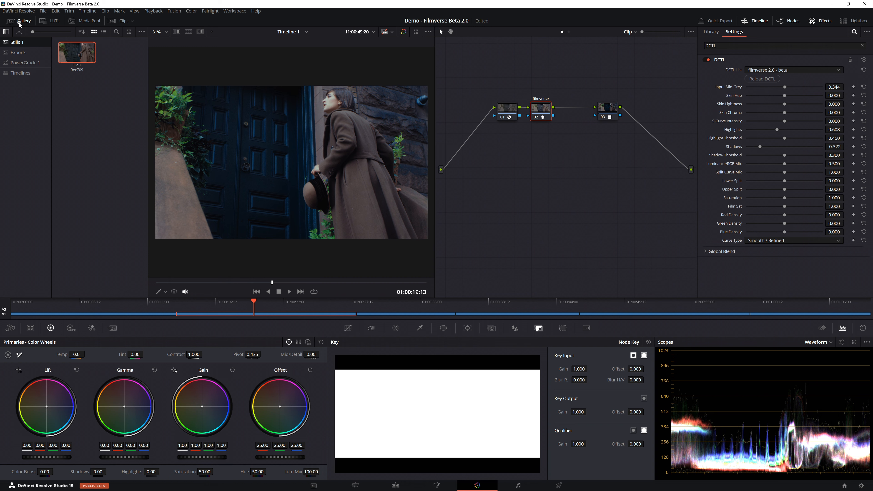
{"action": "left_click", "coordinate": [10, 21]}
{"action": "left_click", "coordinate": [12, 32]}
{"action": "left_click", "coordinate": [15, 43]}
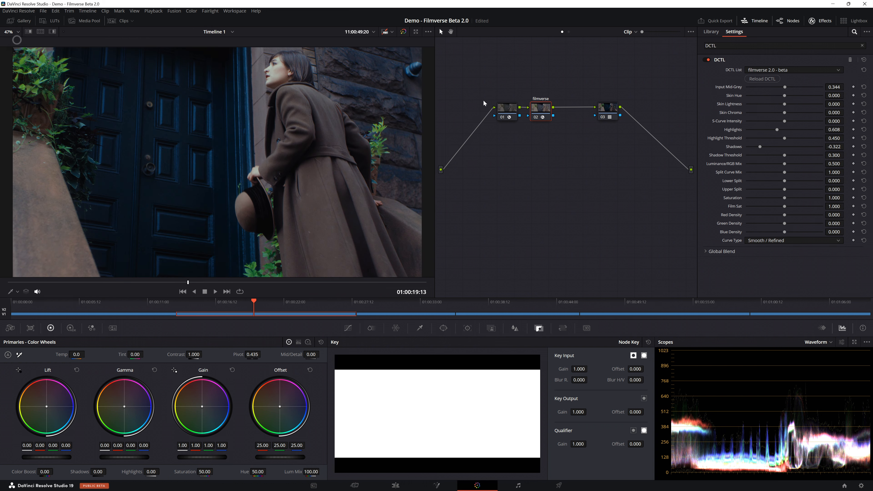
{"action": "right_click", "coordinate": [545, 108]}
{"action": "mouse_move", "coordinate": [584, 141]}
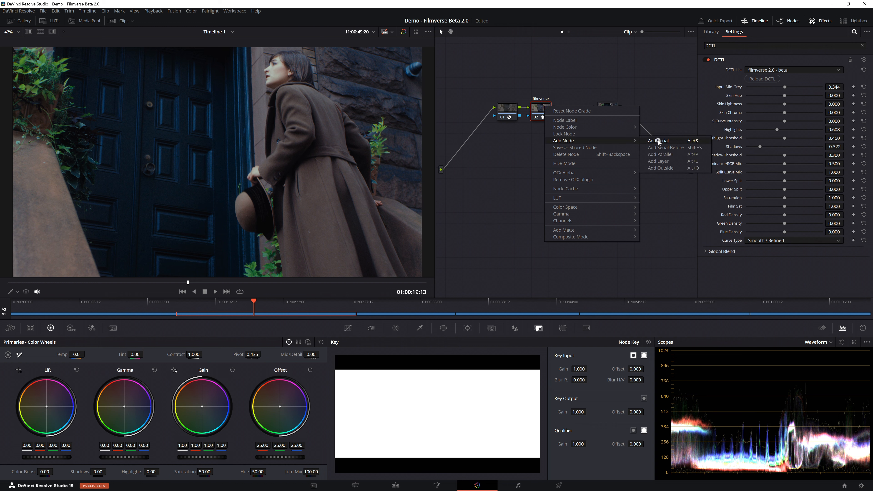
{"action": "left_click", "coordinate": [653, 141]}
Step: Label the new node Adj and shift its Offset color balance to about 23.18, 25.76, 20.02
{"action": "right_click", "coordinate": [578, 106]}
{"action": "left_click", "coordinate": [588, 121]}
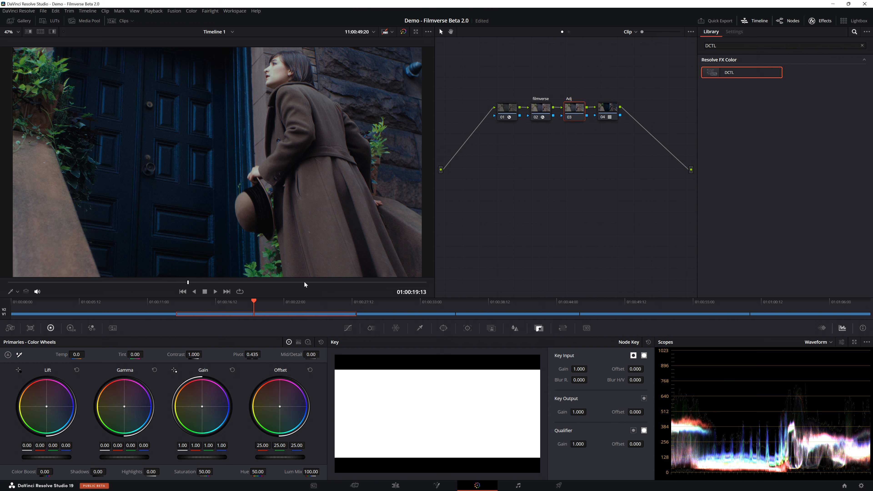
{"action": "left_click_drag", "start_coordinate": [280, 407], "coordinate": [275, 406]}
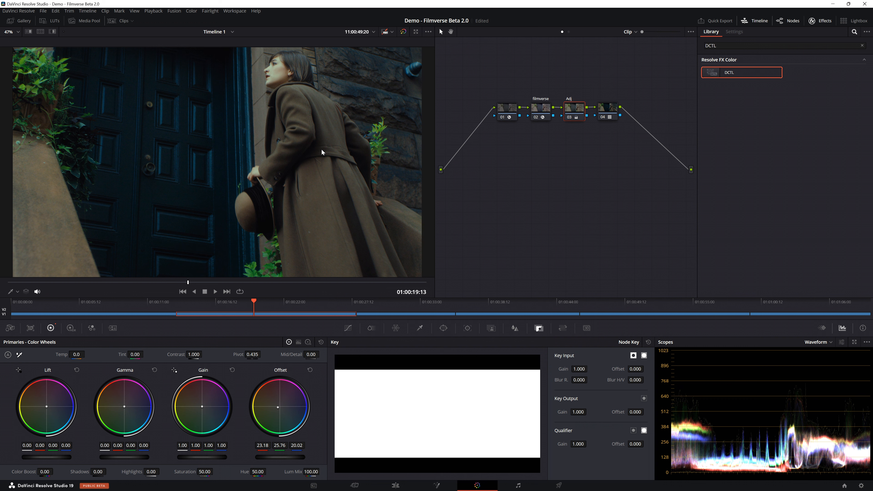
Step: Raise the filmverse node's Upper Split to 1.000 and Green Density to 0.750
{"action": "left_click", "coordinate": [549, 116]}
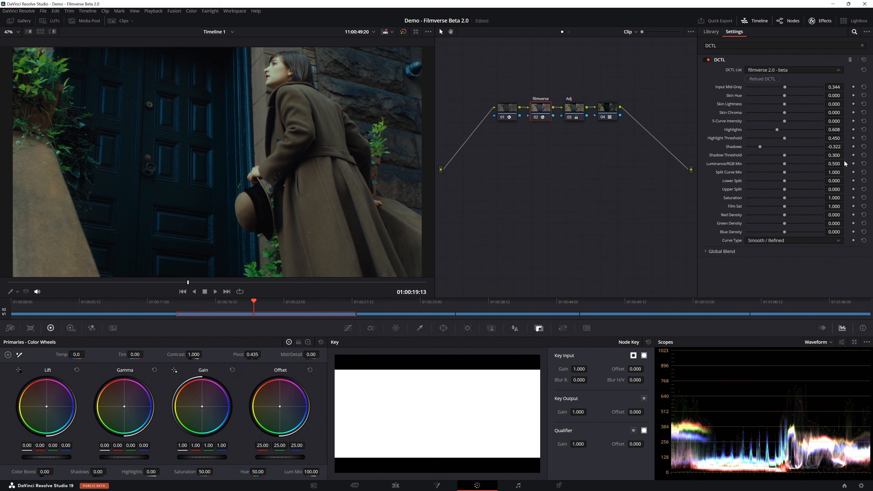
{"action": "left_click_drag", "start_coordinate": [811, 190], "coordinate": [829, 190]}
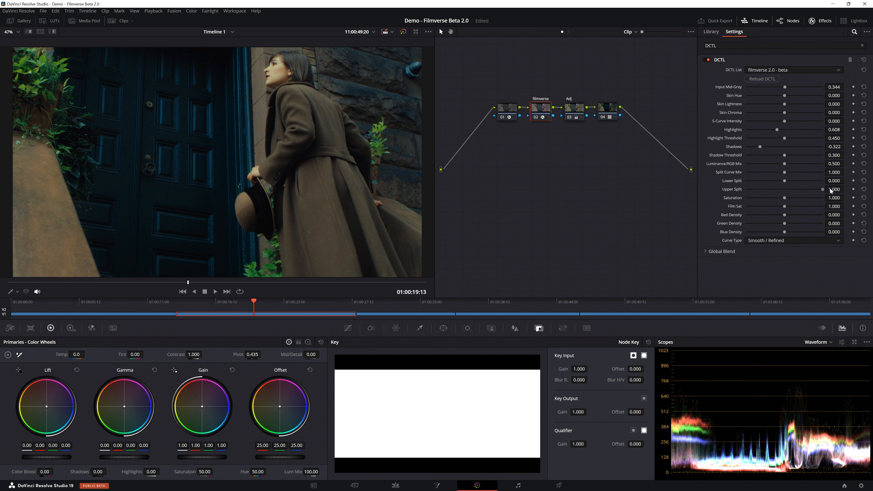
{"action": "scroll", "coordinate": [345, 168], "scroll_direction": "down", "scroll_amount": 2}
{"action": "left_click_drag", "start_coordinate": [153, 284], "coordinate": [220, 280]}
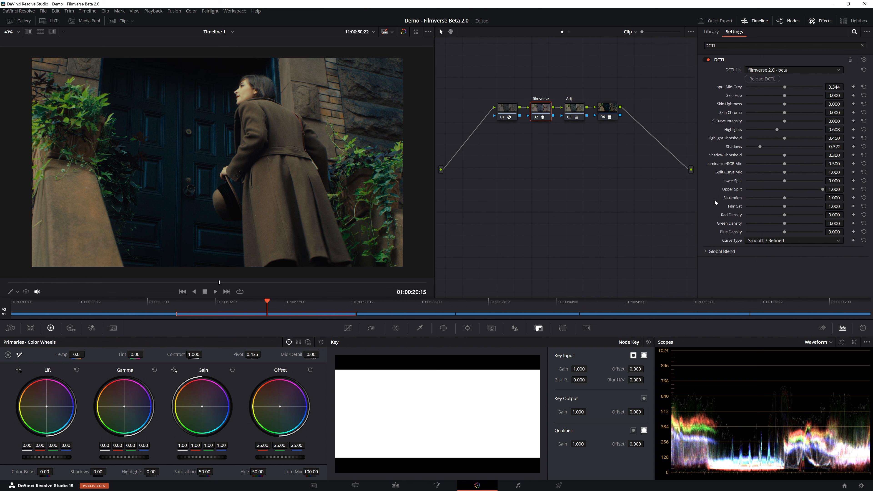
{"action": "left_click_drag", "start_coordinate": [813, 224], "coordinate": [838, 221]}
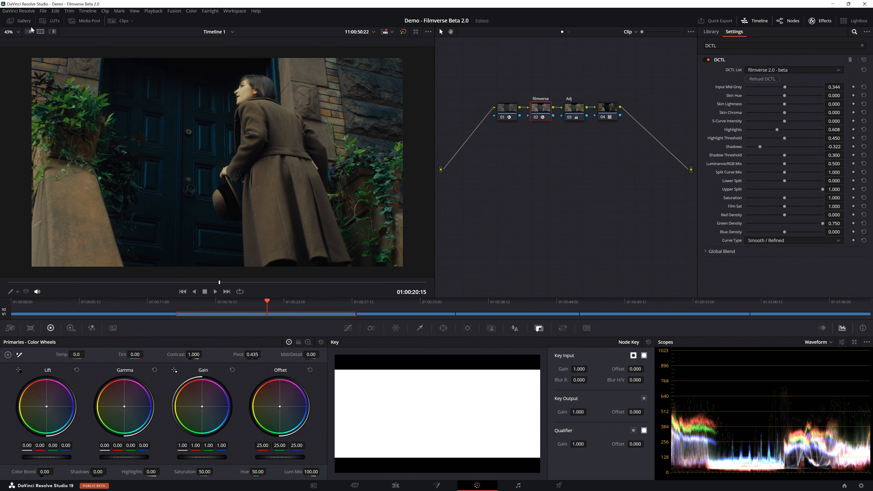
Step: Compare the adjusted grade side by side with the Rec709 still at full screen
{"action": "left_click", "coordinate": [20, 21]}
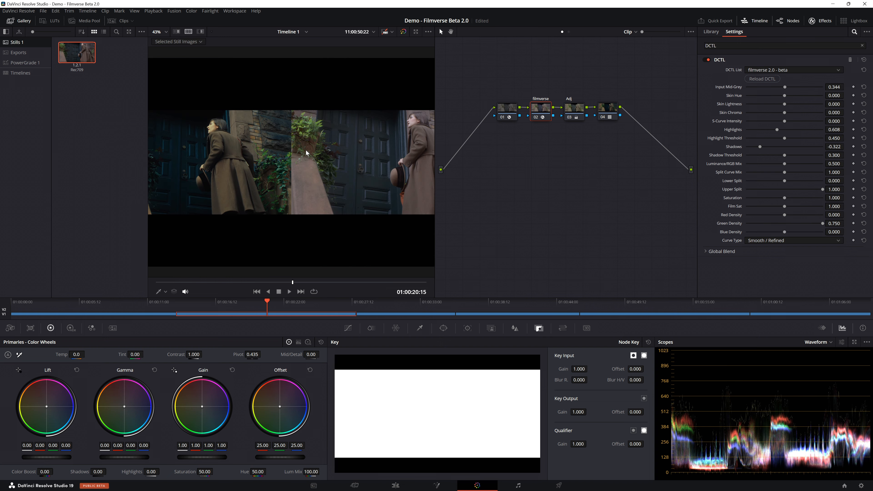
{"action": "key", "text": "p"}
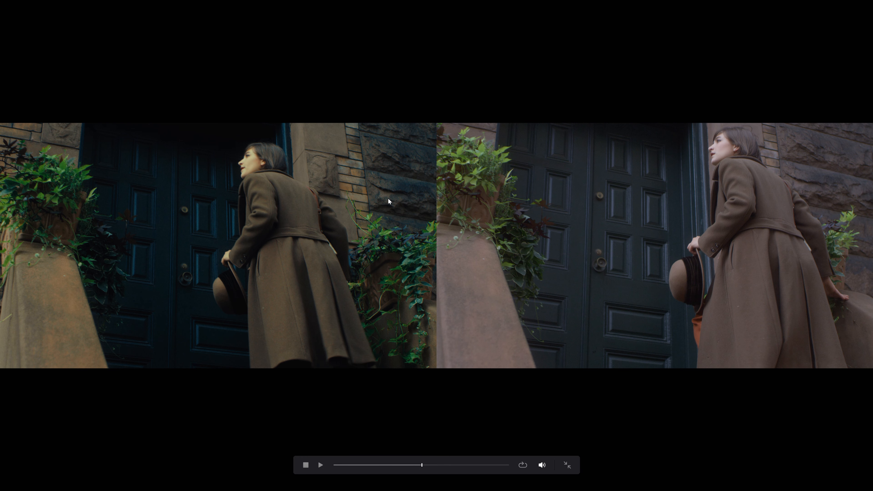
{"action": "key", "text": "Escape"}
Step: Grab a still of the graded frame labelled Ext, apply its grade to the first clip and show that clip alone
{"action": "right_click", "coordinate": [262, 133]}
{"action": "left_click", "coordinate": [275, 137]}
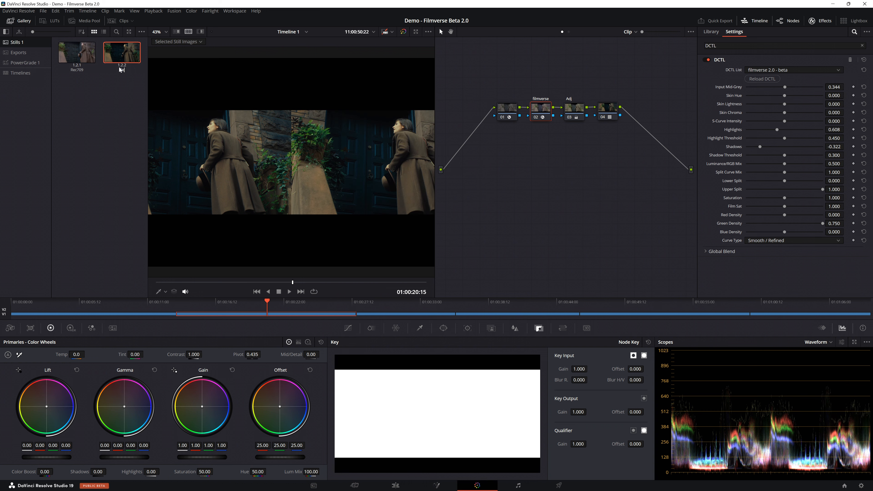
{"action": "left_click", "coordinate": [137, 301]}
{"action": "right_click", "coordinate": [134, 58]}
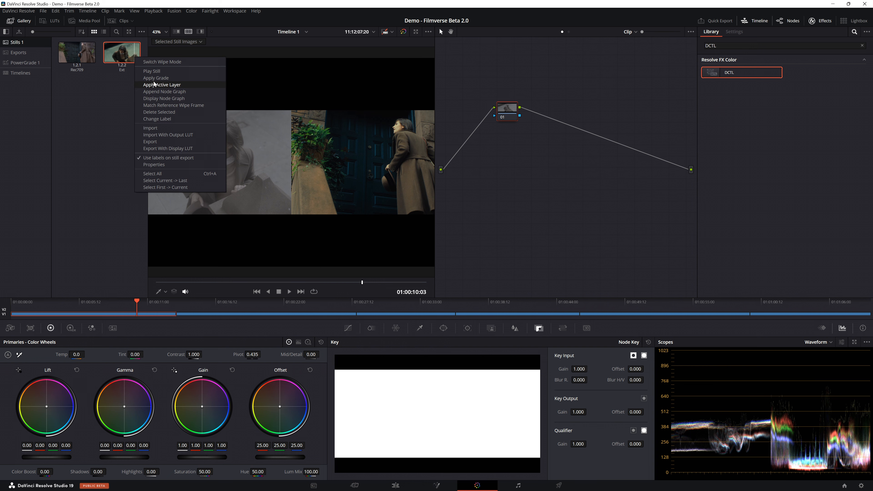
{"action": "left_click", "coordinate": [152, 78]}
{"action": "left_click", "coordinate": [187, 32]}
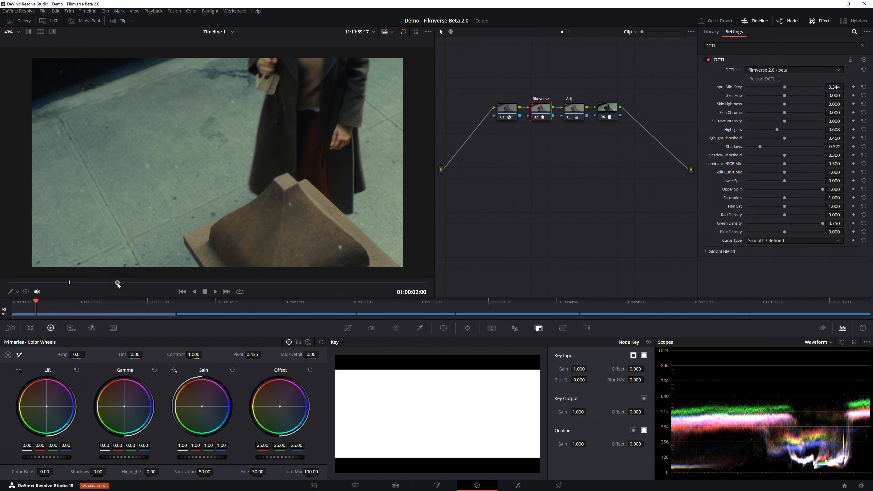
Step: In the first clip's filmverse node, set S-Curve Intensity to 0.066, Highlights to 0.358 and Shadows to -0.465
{"action": "left_click_drag", "start_coordinate": [118, 283], "coordinate": [145, 282]}
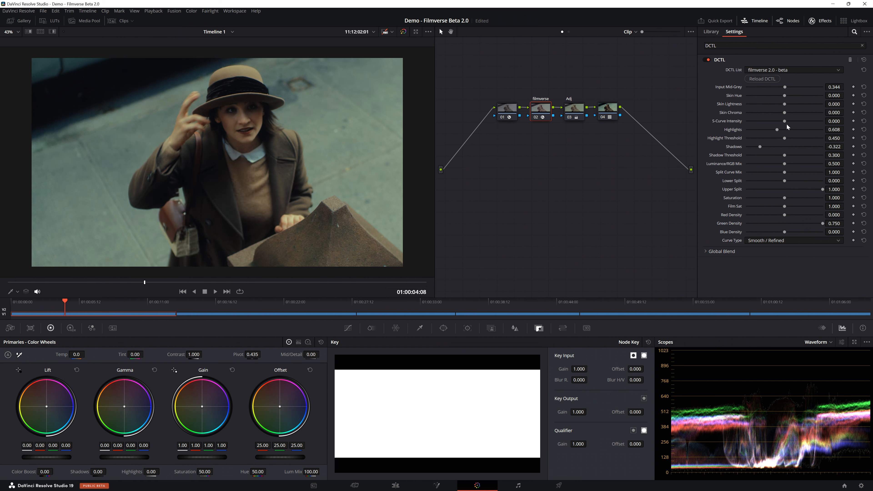
{"action": "left_click_drag", "start_coordinate": [794, 121], "coordinate": [749, 145]}
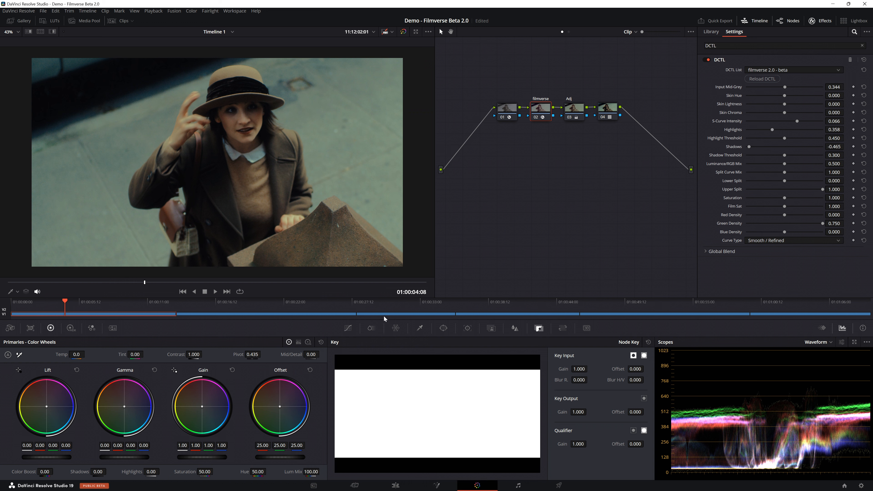
Step: Go to the ungraded doorknob clip and apply the Ext still's grade to it
{"action": "left_click", "coordinate": [403, 308]}
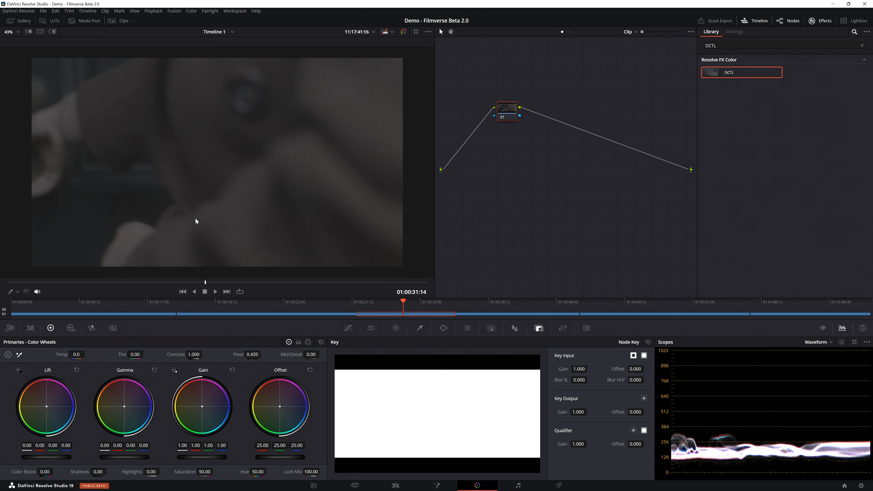
{"action": "left_click", "coordinate": [86, 282]}
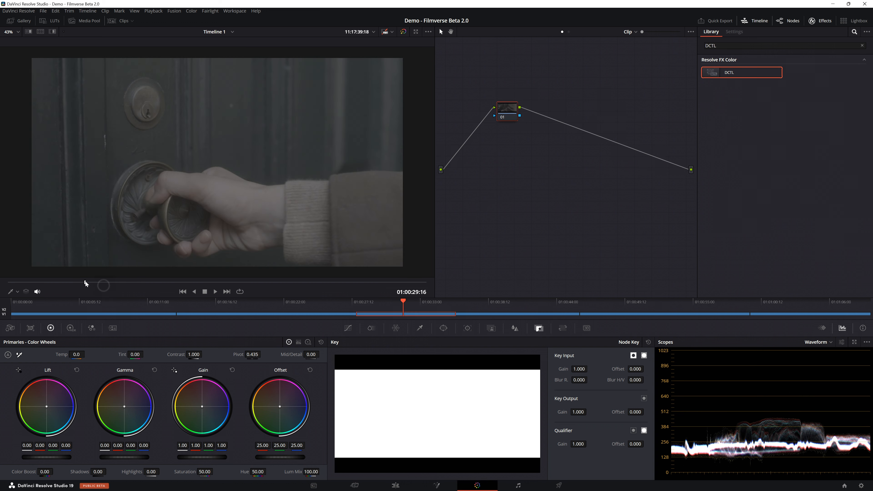
{"action": "left_click", "coordinate": [28, 22]}
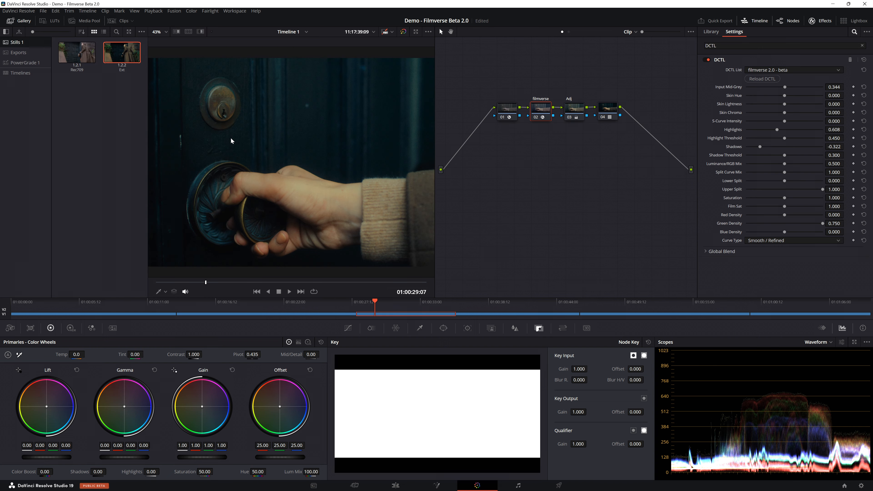
Step: Shift the doorknob clip's Adj node Offset color balance to about 23.14, 25.45, 21.81
{"action": "left_click", "coordinate": [573, 110]}
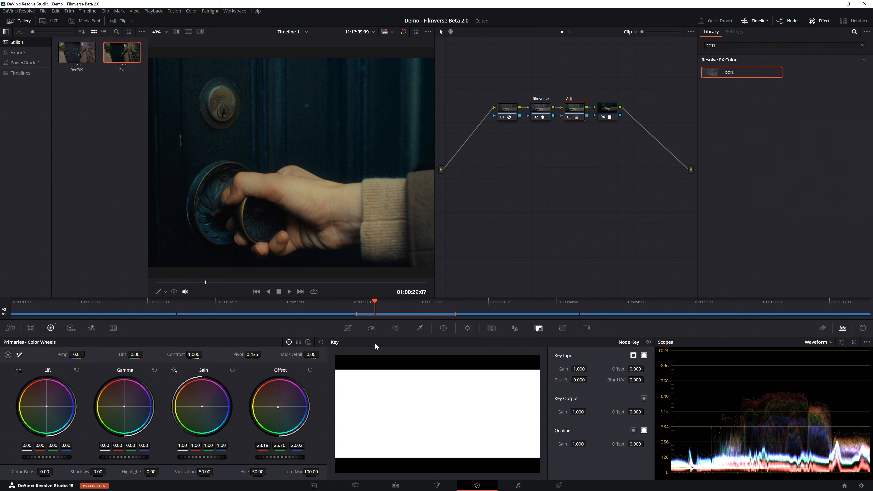
{"action": "left_click", "coordinate": [15, 22]}
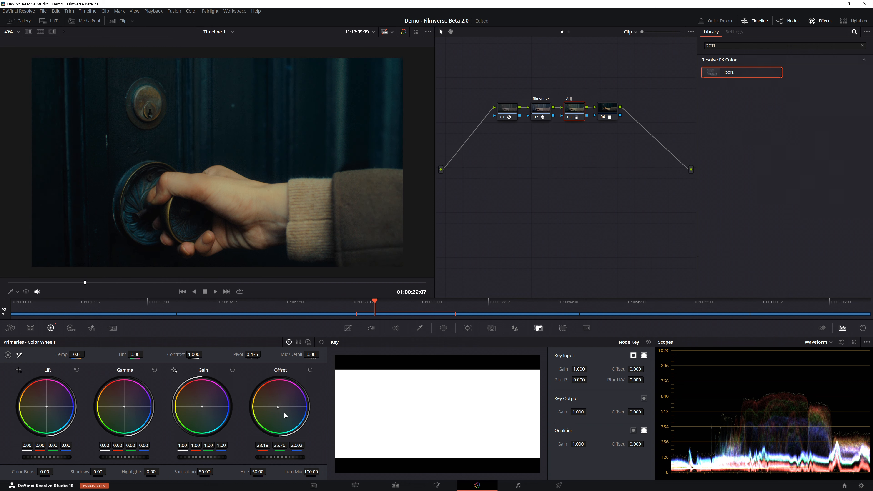
{"action": "left_click_drag", "start_coordinate": [277, 406], "coordinate": [279, 408]}
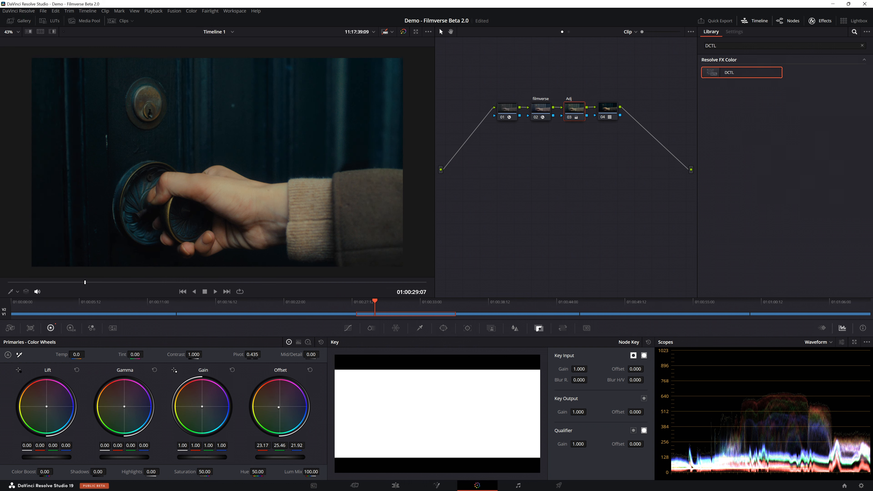
{"action": "mouse_move", "coordinate": [108, 283]}
{"action": "left_mouse_down"}
{"action": "mouse_move", "coordinate": [125, 282]}
{"action": "mouse_move", "coordinate": [104, 282]}
{"action": "left_mouse_up"}
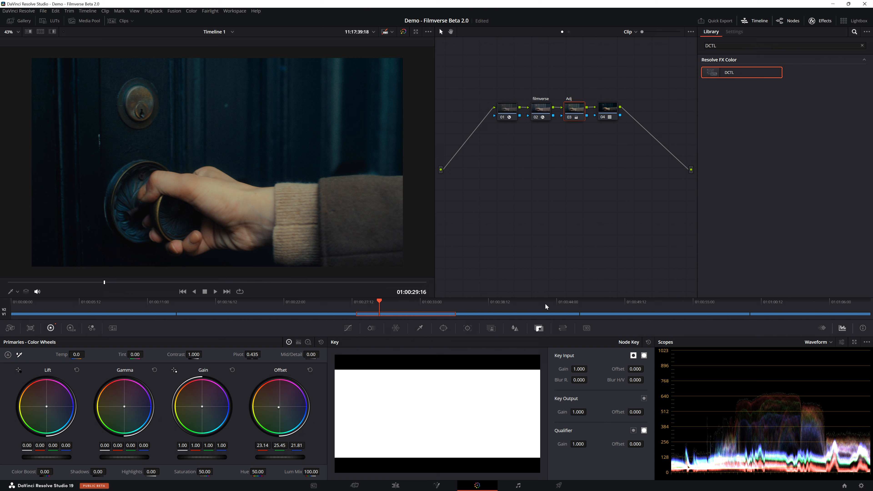
Step: Go to the clip of the woman reading by the bookshelves and apply the Ext still's grade to it
{"action": "left_click", "coordinate": [513, 310]}
{"action": "left_click", "coordinate": [24, 11]}
{"action": "left_click", "coordinate": [23, 21]}
{"action": "right_click", "coordinate": [133, 47]}
{"action": "left_click", "coordinate": [146, 65]}
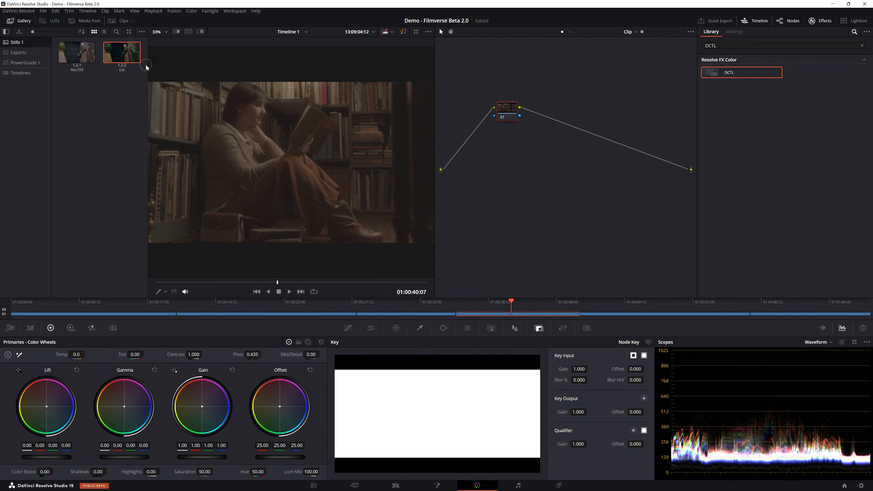
{"action": "left_click", "coordinate": [23, 21]}
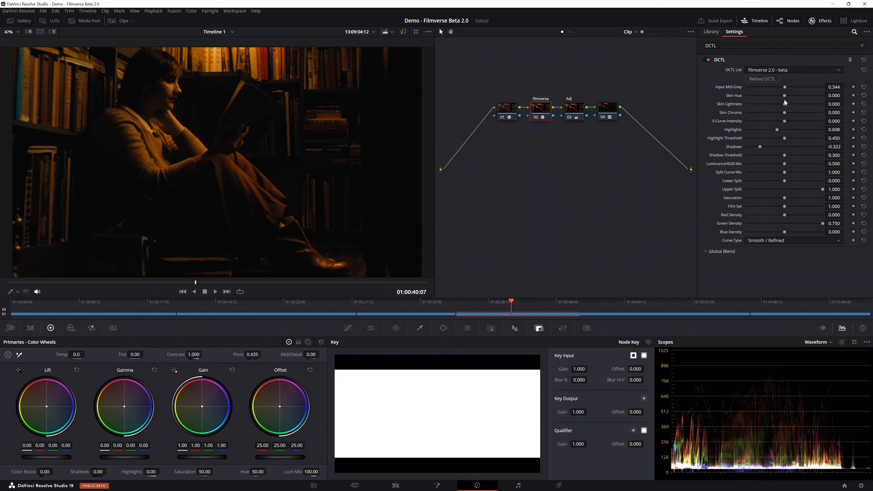
Step: Reset the reading clip's Adj node color wheels and shift its Offset color balance to about 19.18, 25.76, 30.20
{"action": "left_click", "coordinate": [575, 109]}
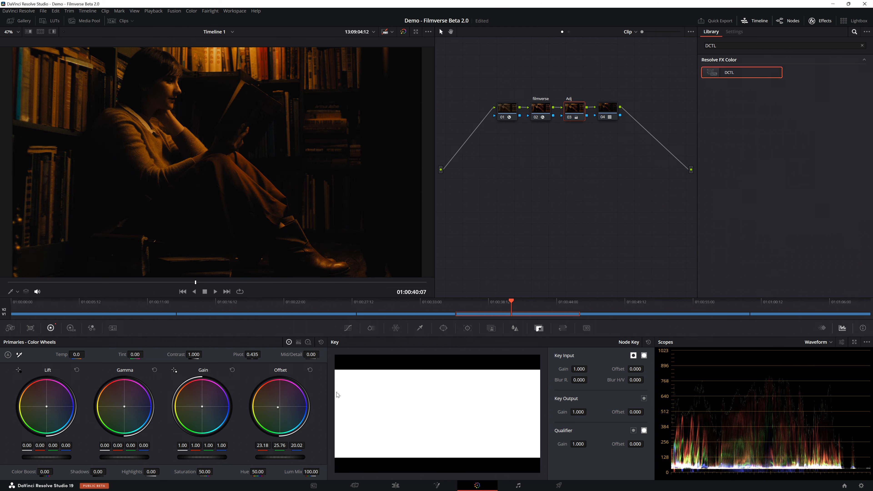
{"action": "left_click", "coordinate": [321, 342]}
{"action": "left_click", "coordinate": [542, 110]}
{"action": "left_click", "coordinate": [570, 111]}
{"action": "left_click_drag", "start_coordinate": [280, 406], "coordinate": [283, 409]}
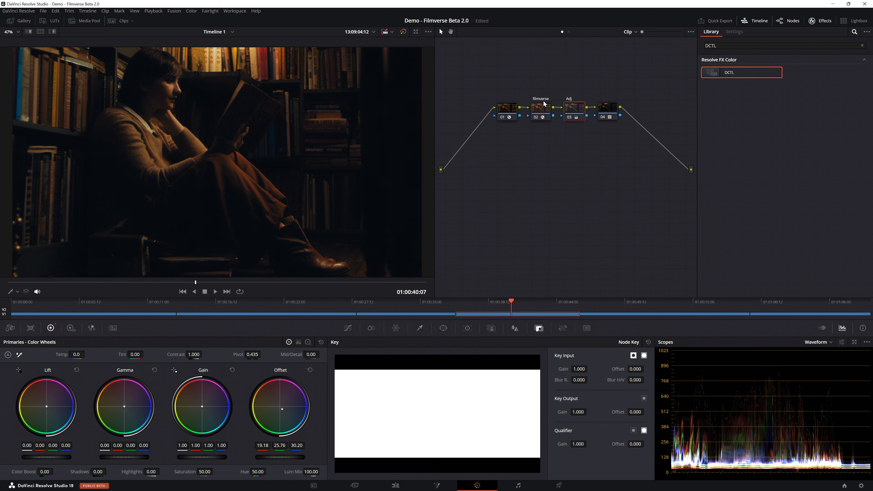
Step: With the reading clip's filmverse DCTL settings at their defaults, raise Saturation to 1.303
{"action": "left_click", "coordinate": [537, 116]}
{"action": "left_click", "coordinate": [535, 117]}
{"action": "left_click", "coordinate": [540, 109]}
{"action": "left_click_drag", "start_coordinate": [785, 198], "coordinate": [818, 198]}
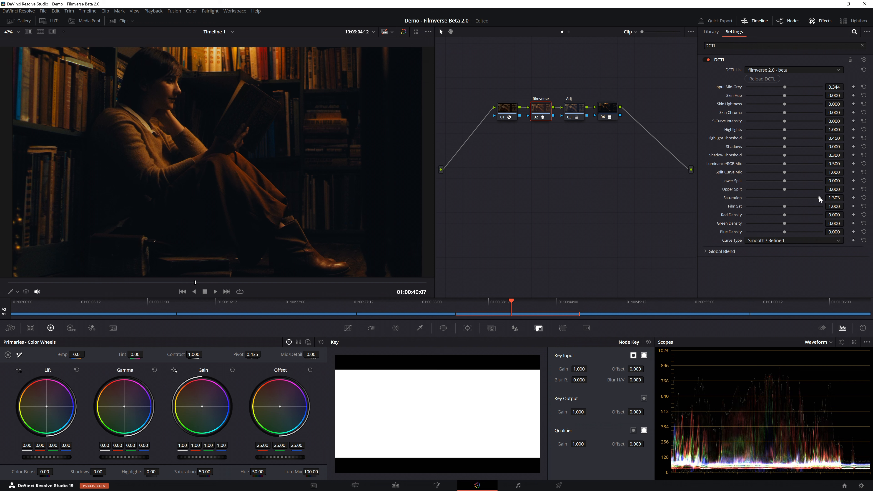
{"action": "scroll", "coordinate": [279, 131], "scroll_direction": "down", "scroll_amount": 1}
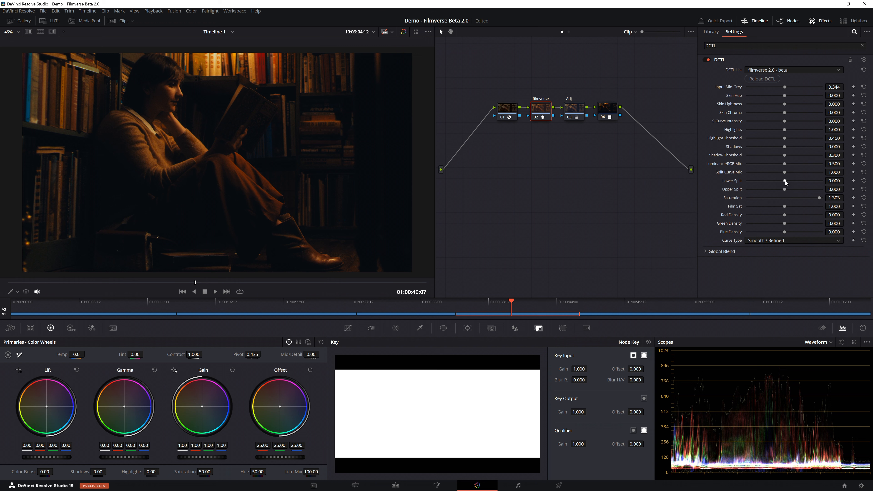
Step: Set the filmverse node's Lower Split to 0.661 and Shadows to -0.143
{"action": "left_click_drag", "start_coordinate": [786, 182], "coordinate": [808, 178]}
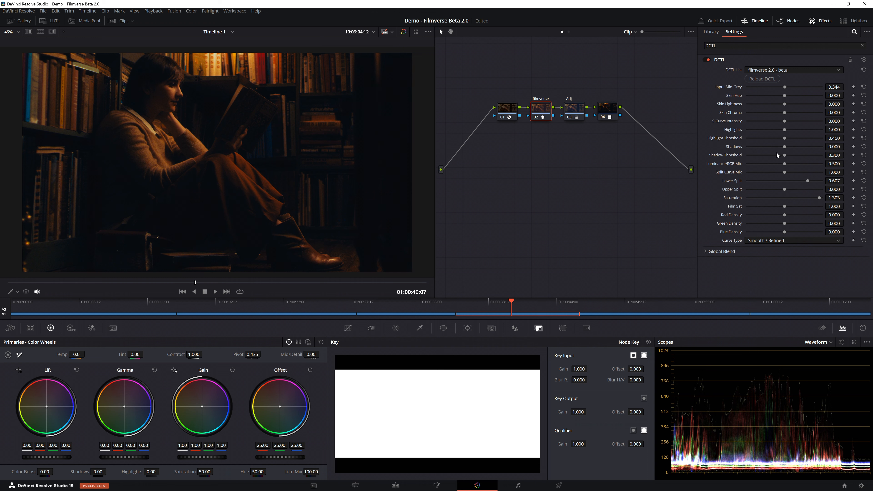
{"action": "left_click_drag", "start_coordinate": [808, 180], "coordinate": [811, 180]}
{"action": "left_click_drag", "start_coordinate": [785, 147], "coordinate": [774, 147]}
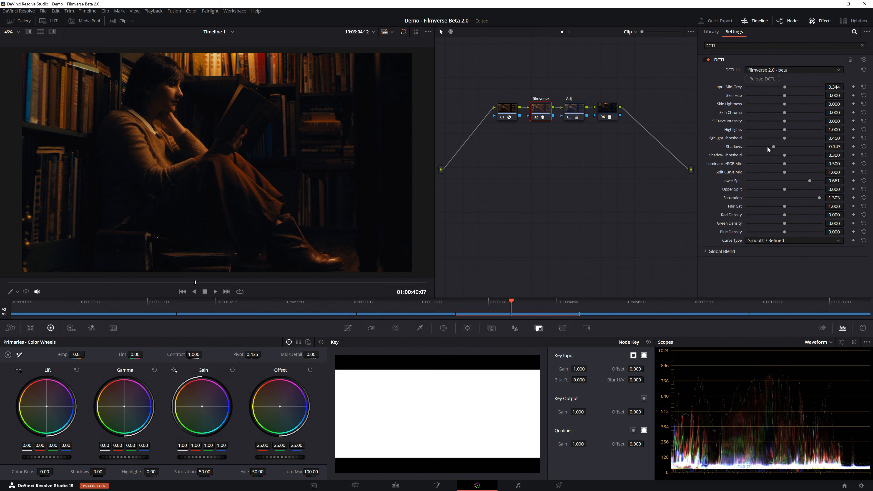
Step: Add a serial node before the Color Space Transform node and raise all its Offset channels to 27.95
{"action": "right_click", "coordinate": [513, 109]}
{"action": "mouse_move", "coordinate": [549, 141]}
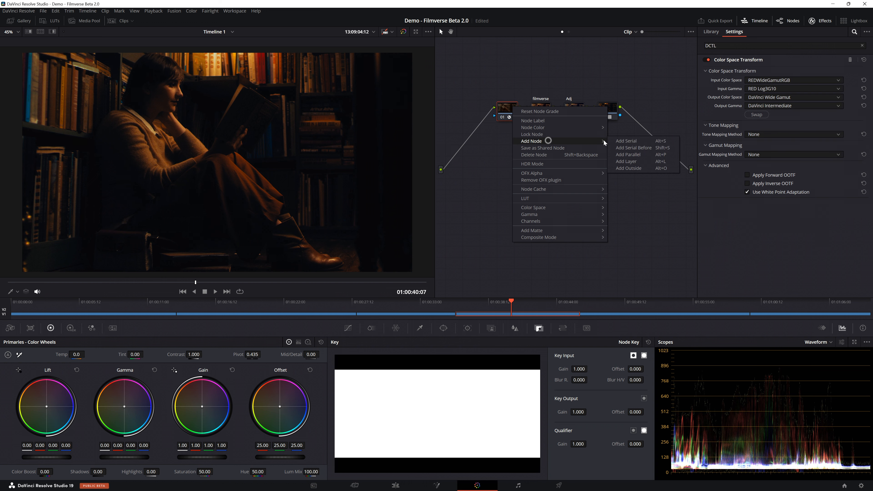
{"action": "left_click", "coordinate": [633, 146]}
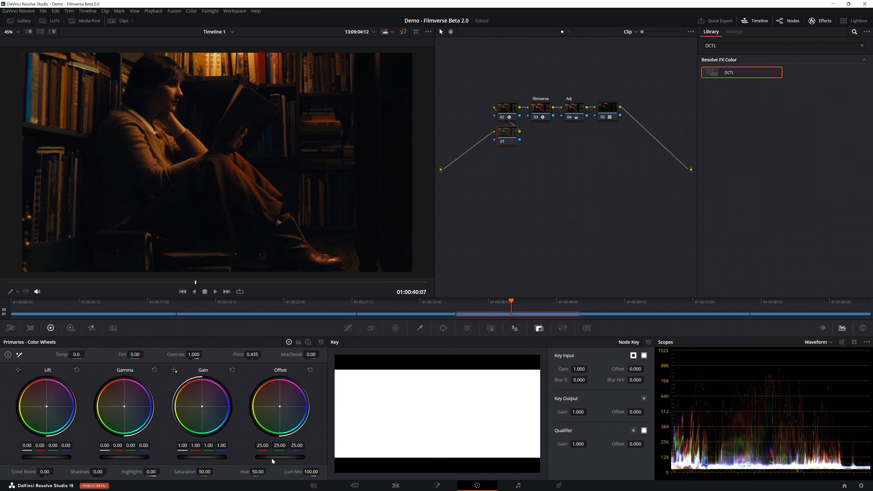
{"action": "left_click_drag", "start_coordinate": [272, 457], "coordinate": [292, 457]}
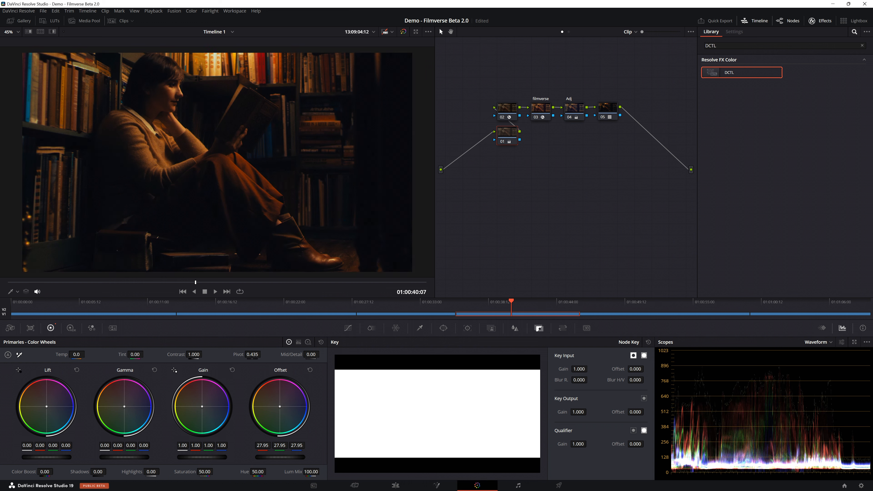
Step: Grab a still of the graded reading clip and compare the grade side by side with the Rec709 look at full screen
{"action": "right_click", "coordinate": [272, 139]}
{"action": "key", "text": "Escape"}
{"action": "left_click", "coordinate": [16, 22]}
{"action": "right_click", "coordinate": [73, 50]}
{"action": "left_click", "coordinate": [99, 72]}
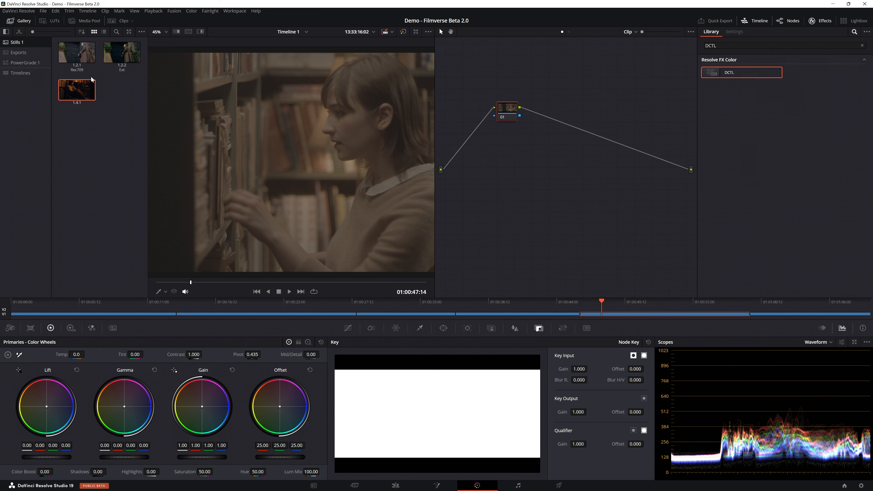
Step: Apply the reading clip's grabbed grade to the following clip of the woman at the bookshelf
{"action": "right_click", "coordinate": [89, 88]}
{"action": "left_click", "coordinate": [105, 109]}
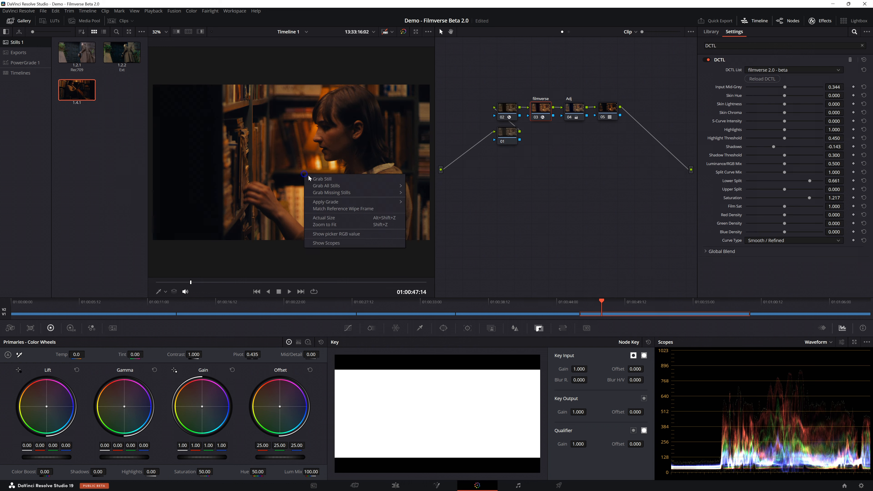
Step: Go to the last clip with the books and coffee cup and apply the bookshelf close-up still's grade to it
{"action": "left_click", "coordinate": [782, 302]}
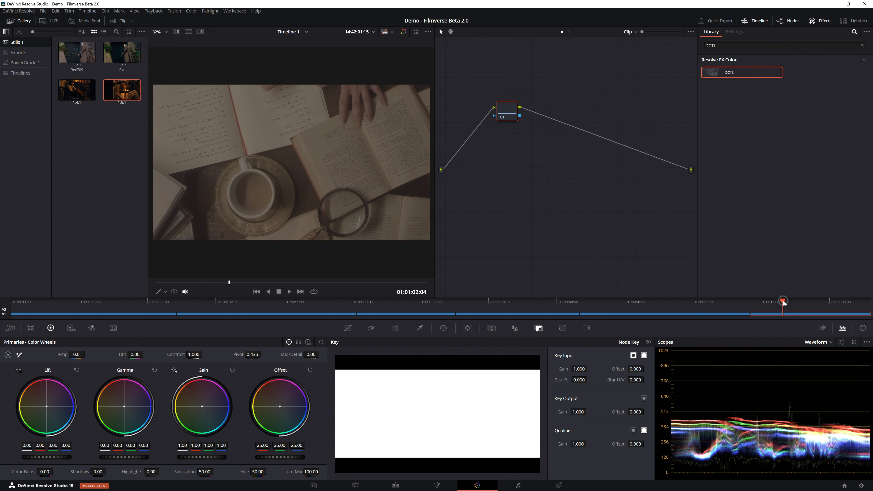
{"action": "right_click", "coordinate": [136, 99]}
{"action": "left_click", "coordinate": [152, 119]}
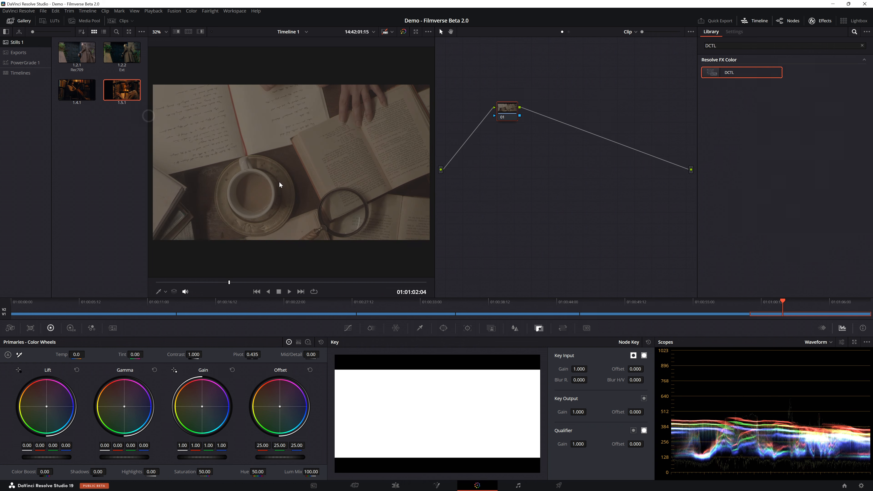